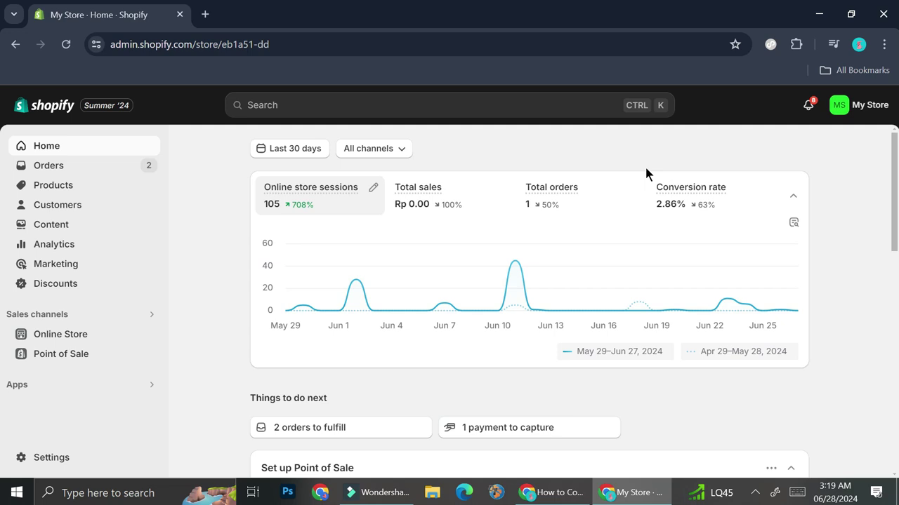
Search the store admin for 'tiktok' and open the full Shopify App Store results in a new tab
{"action": "left_click", "coordinate": [267, 102]}
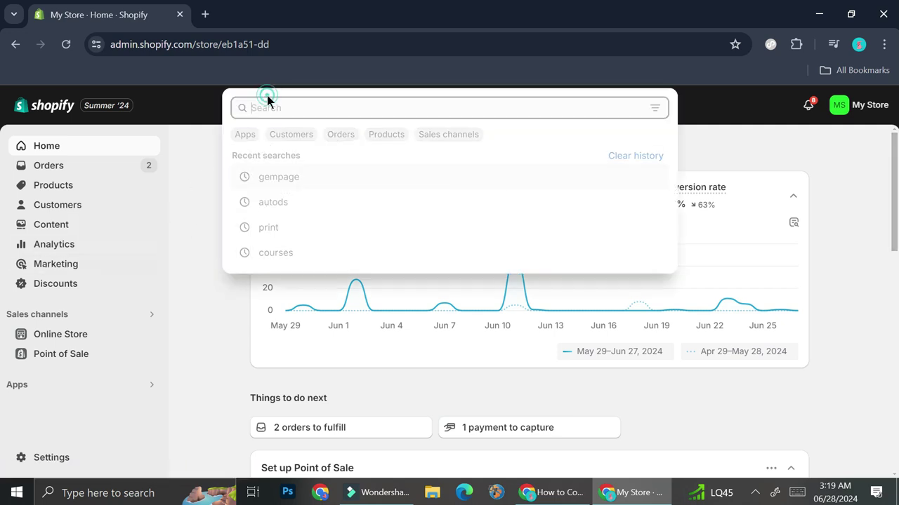
{"action": "type", "text": "ti"}
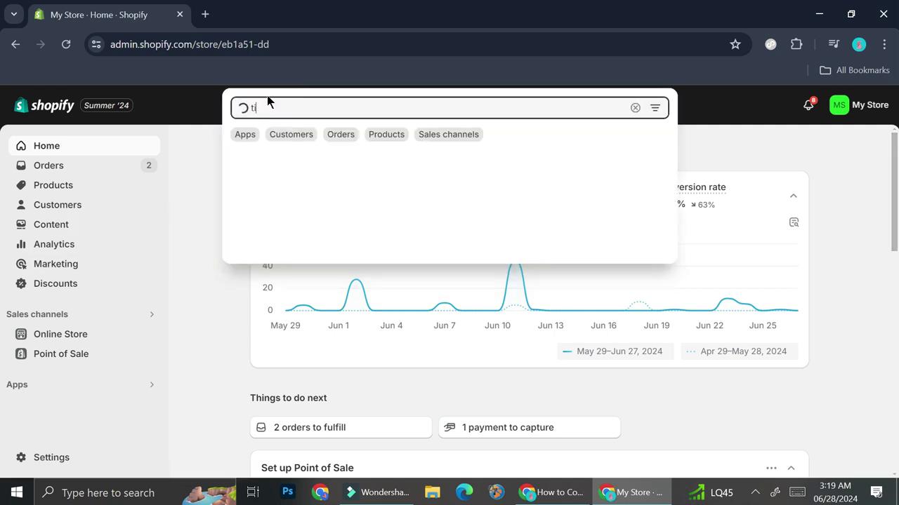
{"action": "type", "text": "kto"}
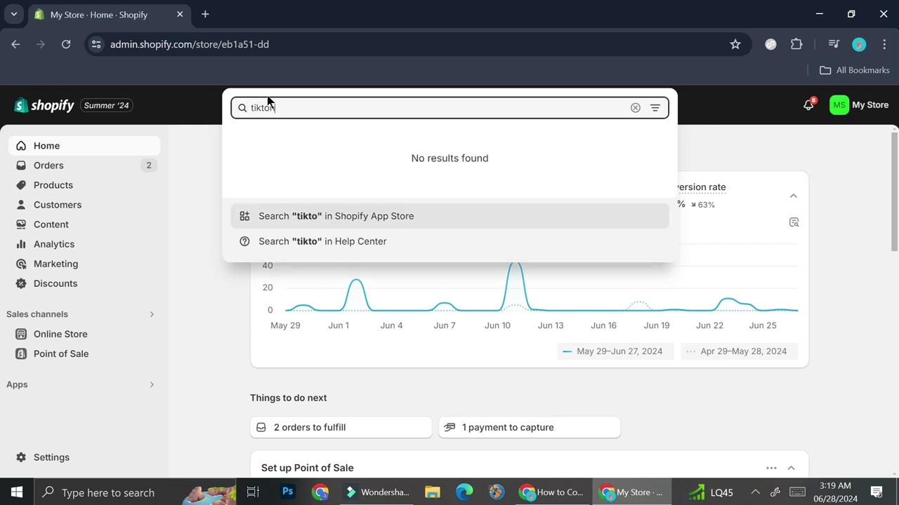
{"action": "type", "text": "n"}
{"action": "key", "text": "BackSpace"}
{"action": "type", "text": "k"}
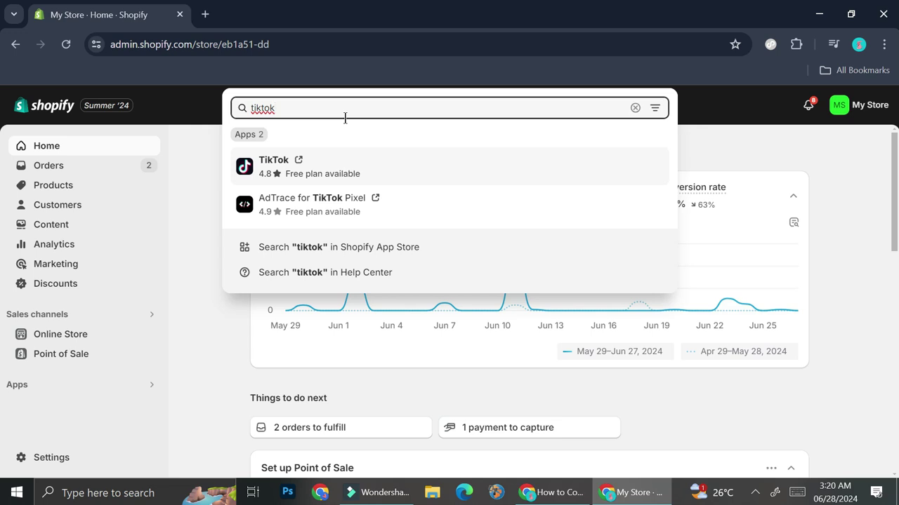
{"action": "left_click", "coordinate": [326, 257]}
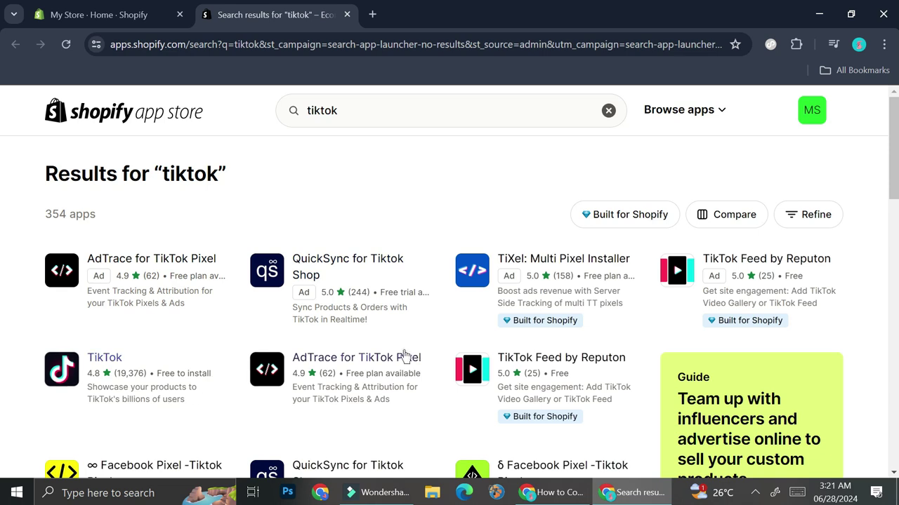
Open the official TikTok app's App Store listing and start installing it on the store
{"action": "scroll", "coordinate": [413, 351], "scroll_direction": "down", "scroll_amount": 1}
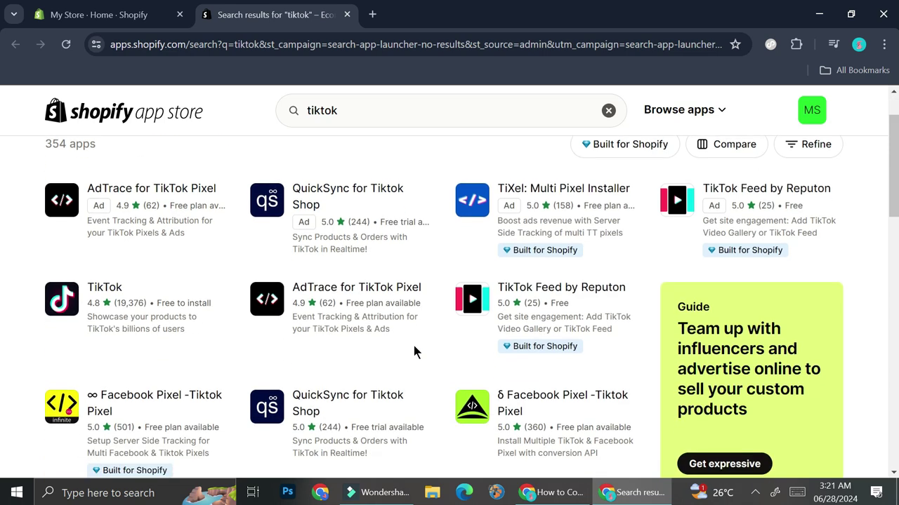
{"action": "left_click", "coordinate": [152, 309]}
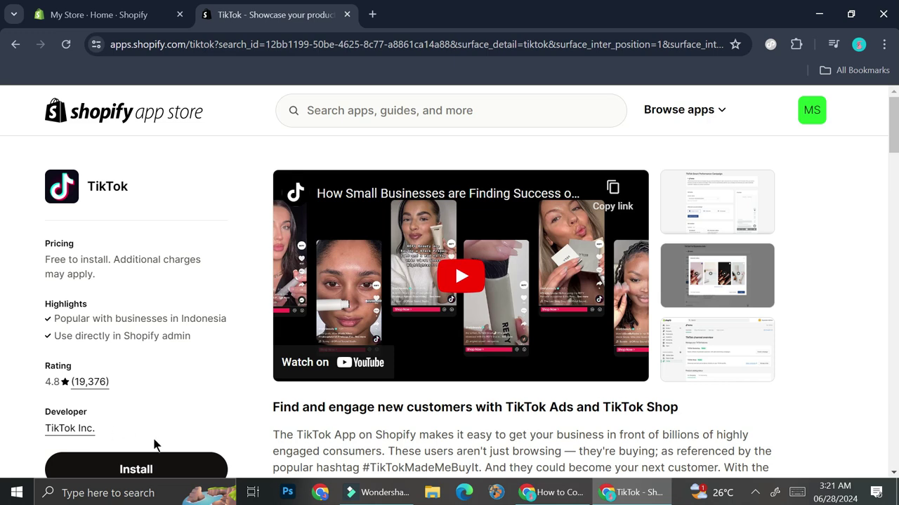
{"action": "scroll", "coordinate": [155, 445], "scroll_direction": "down", "scroll_amount": 1}
{"action": "left_click", "coordinate": [149, 465]}
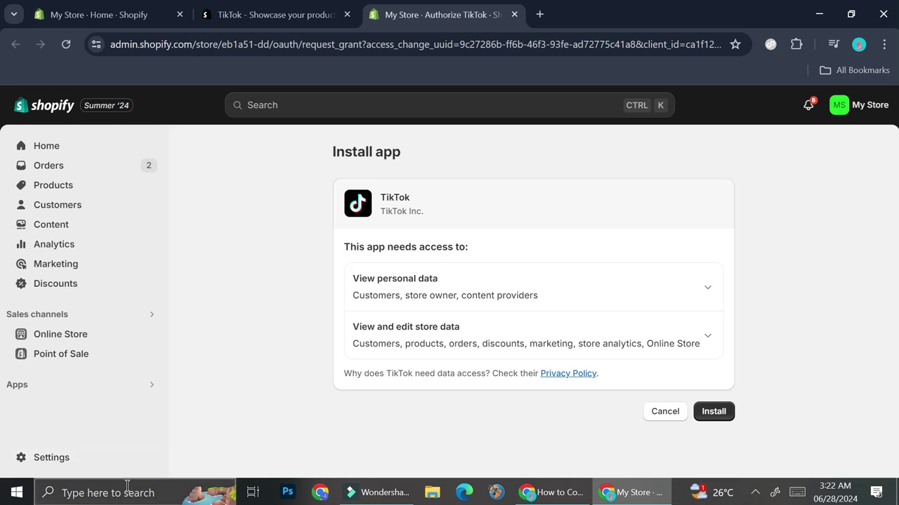
Approve the TikTok app's data access to install it and continue the TikTok Marketing setup
{"action": "left_click", "coordinate": [713, 411]}
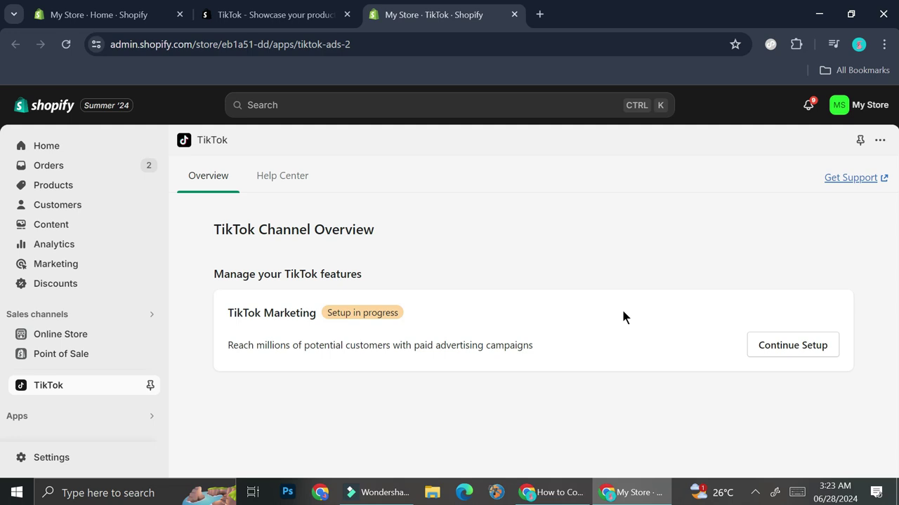
{"action": "left_click", "coordinate": [813, 337]}
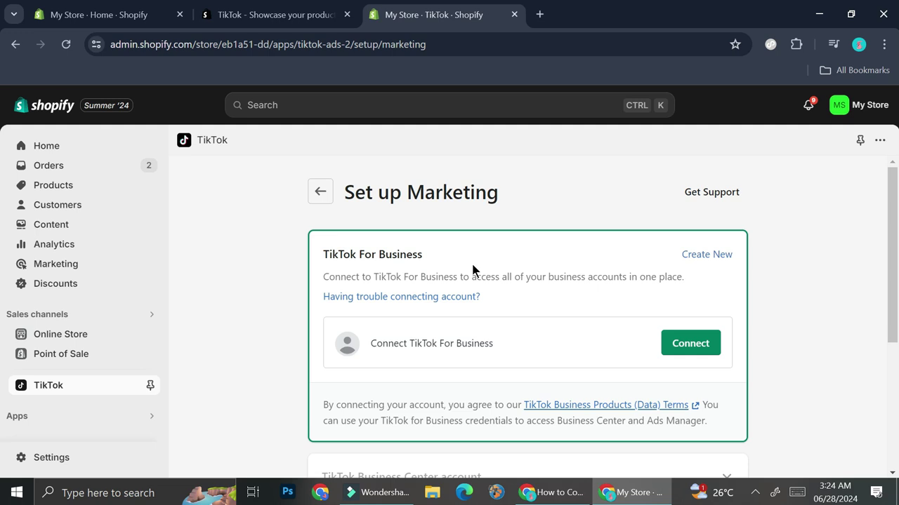
Link a TikTok For Business account to Shopify and review the connected Business Center account
{"action": "left_click", "coordinate": [669, 349]}
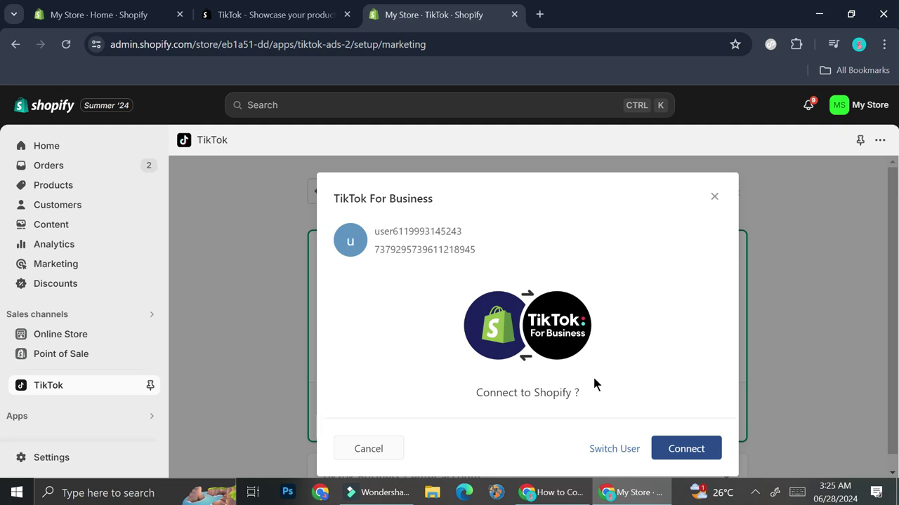
{"action": "left_click", "coordinate": [685, 447]}
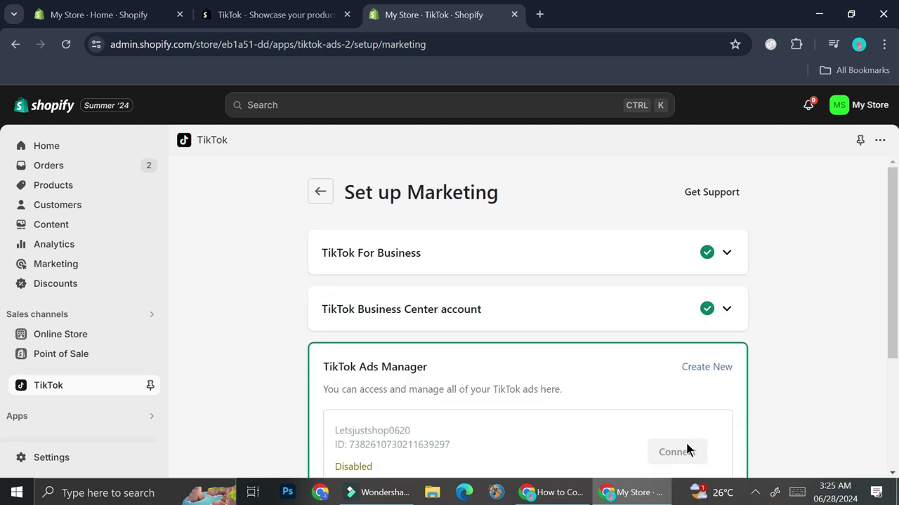
{"action": "left_click", "coordinate": [513, 237]}
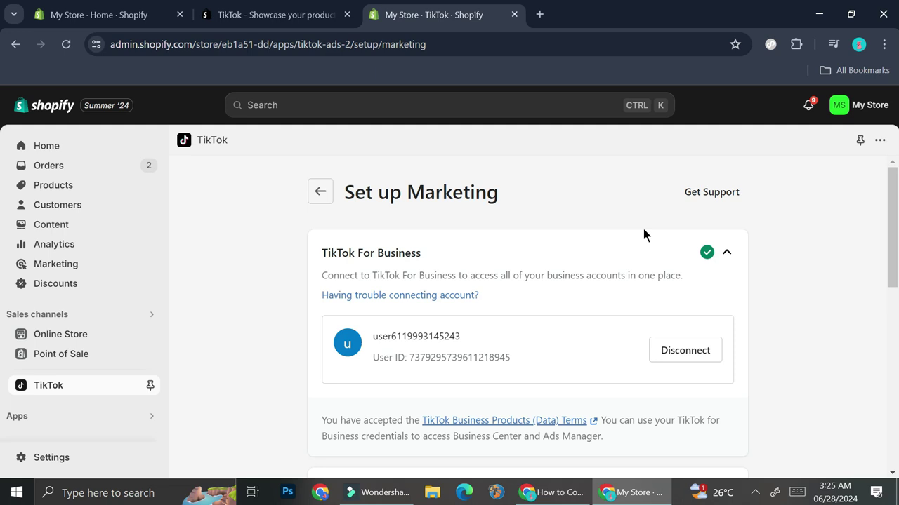
{"action": "left_click", "coordinate": [727, 252]}
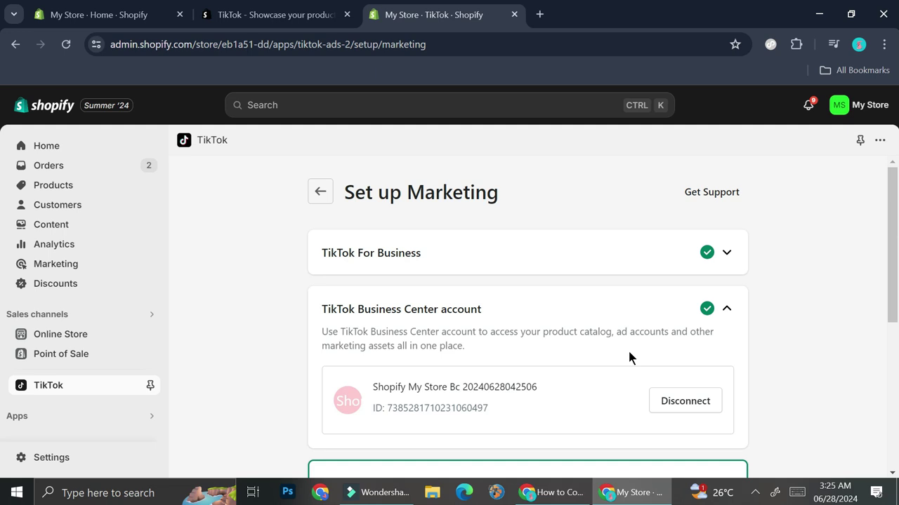
{"action": "left_click", "coordinate": [727, 309]}
{"action": "scroll", "coordinate": [682, 327], "scroll_direction": "down", "scroll_amount": 2}
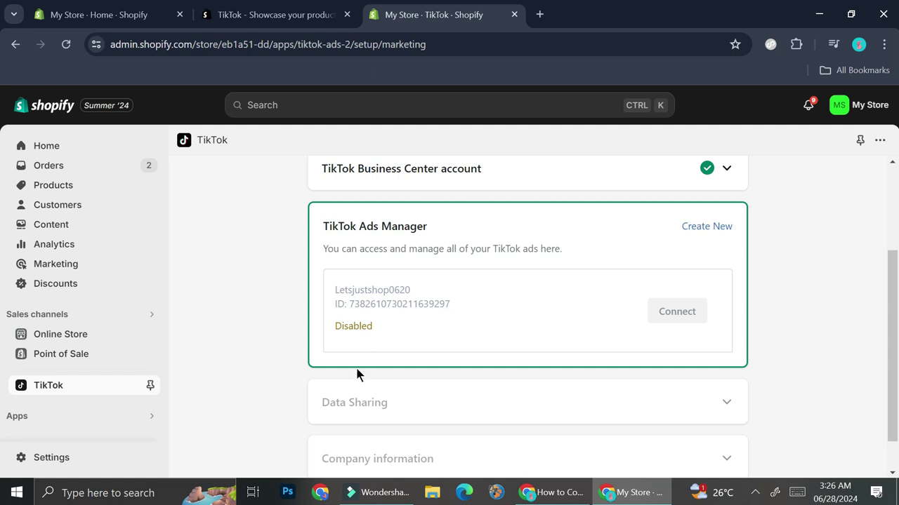
Sign up a new TikTok Ads Manager account with industry Media & Content Creation > Other and connect it
{"action": "left_click", "coordinate": [713, 227]}
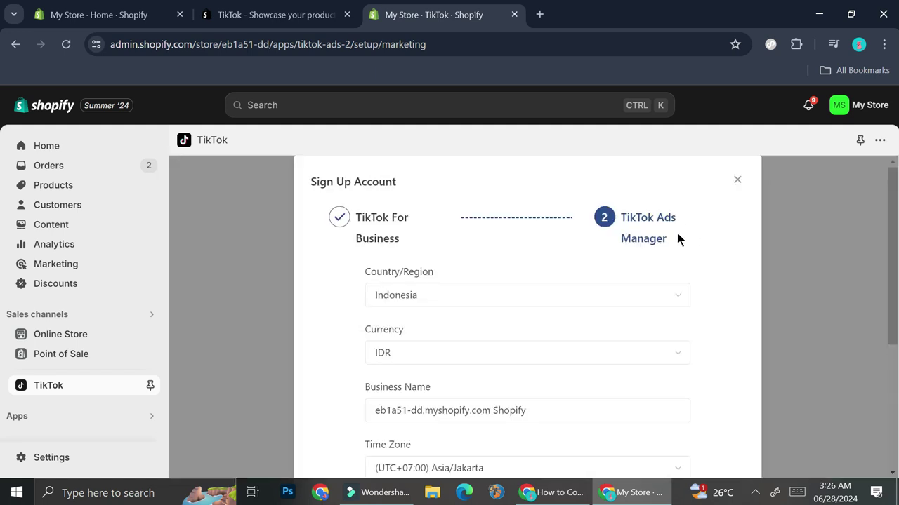
{"action": "scroll", "coordinate": [634, 279], "scroll_direction": "down", "scroll_amount": 2}
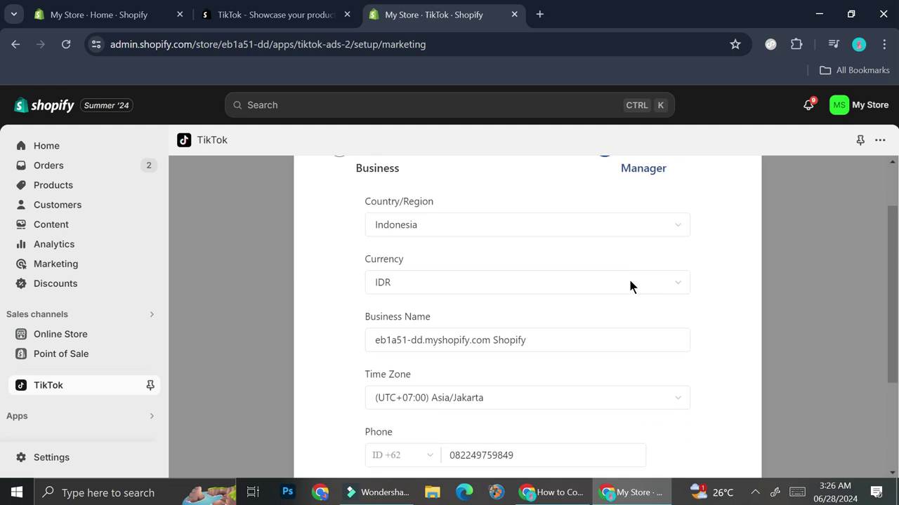
{"action": "scroll", "coordinate": [558, 288], "scroll_direction": "up", "scroll_amount": 2}
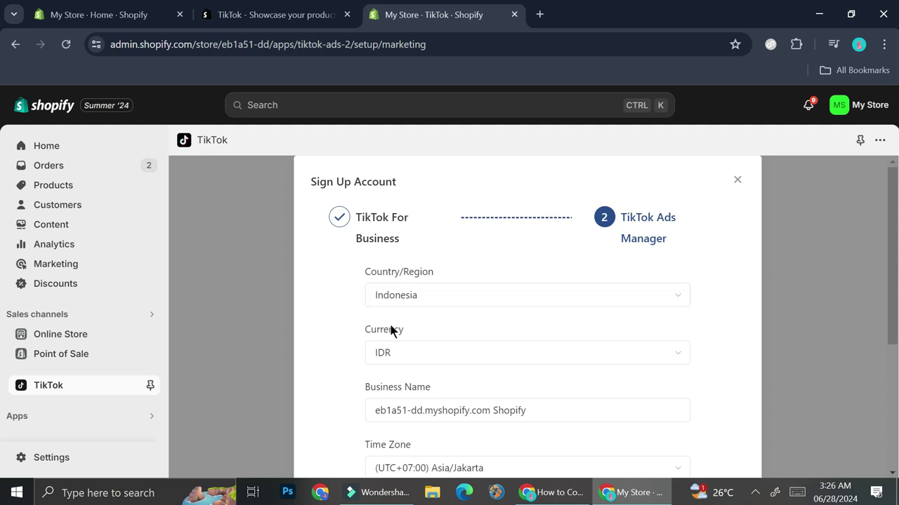
{"action": "scroll", "coordinate": [417, 336], "scroll_direction": "down", "scroll_amount": 2}
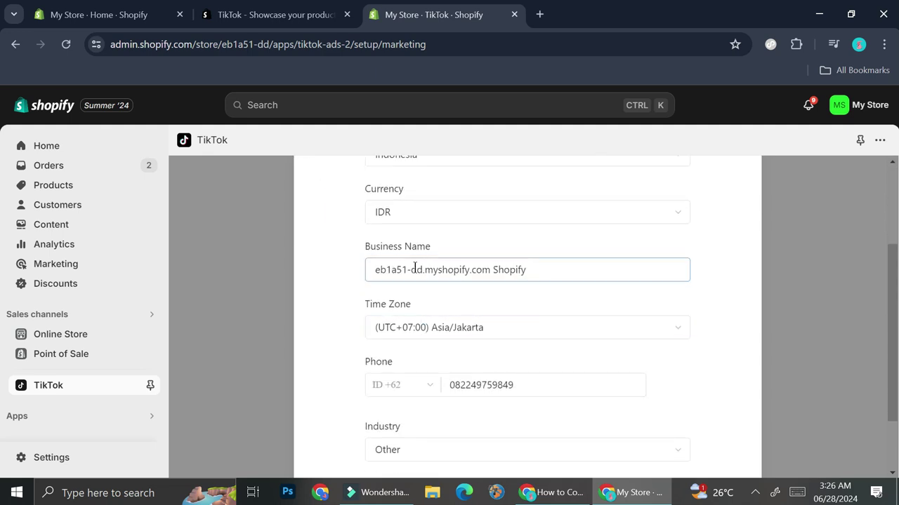
{"action": "scroll", "coordinate": [428, 302], "scroll_direction": "down", "scroll_amount": 1}
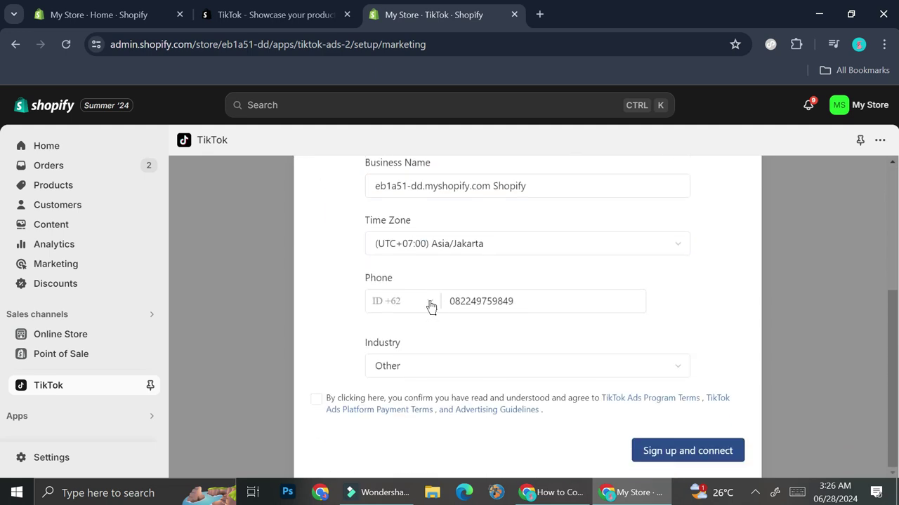
{"action": "left_click", "coordinate": [427, 308]}
{"action": "left_click", "coordinate": [444, 366]}
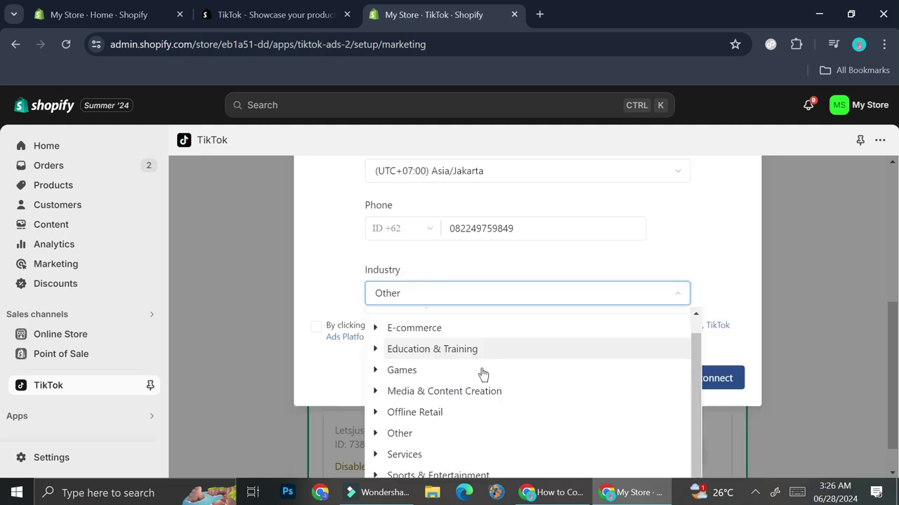
{"action": "left_click", "coordinate": [456, 397]}
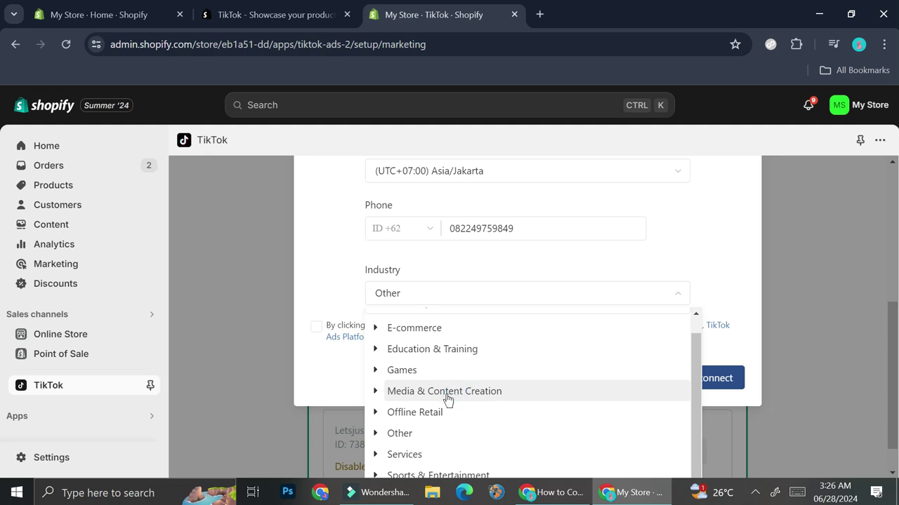
{"action": "left_click", "coordinate": [376, 391]}
{"action": "scroll", "coordinate": [454, 400], "scroll_direction": "down", "scroll_amount": 3}
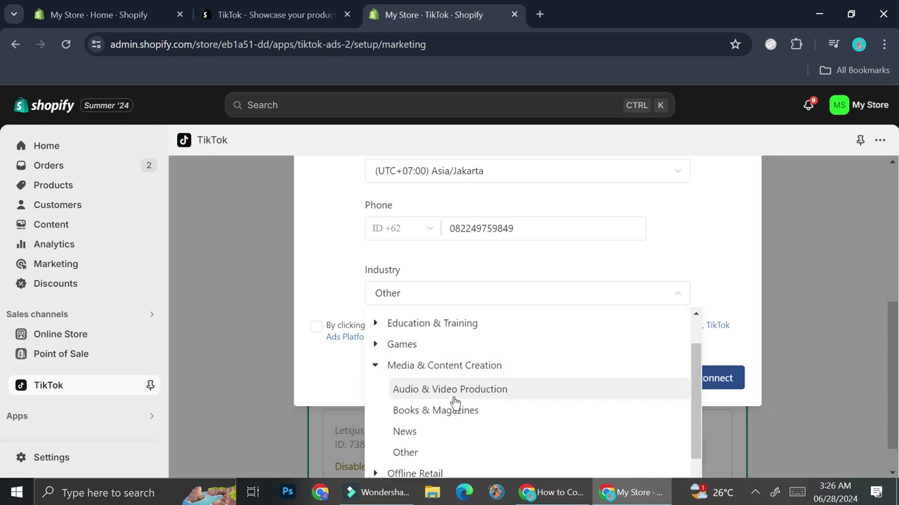
{"action": "left_click", "coordinate": [453, 395]}
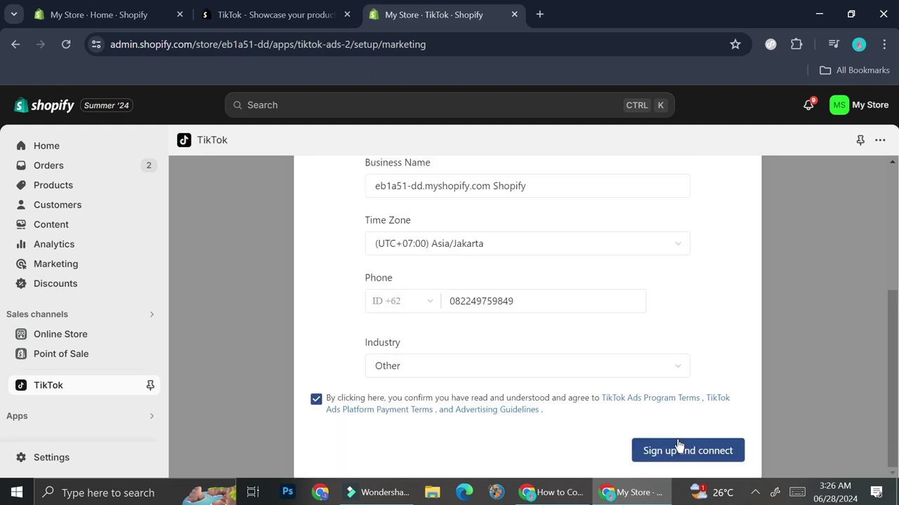
{"action": "left_click", "coordinate": [679, 447]}
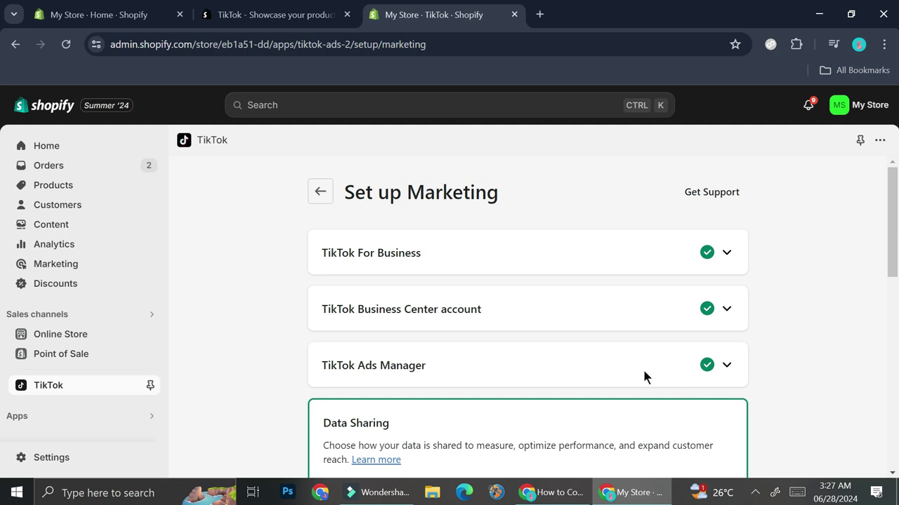
Select the Standard data sharing level and reveal the customer data being shared
{"action": "scroll", "coordinate": [644, 375], "scroll_direction": "down", "scroll_amount": 2}
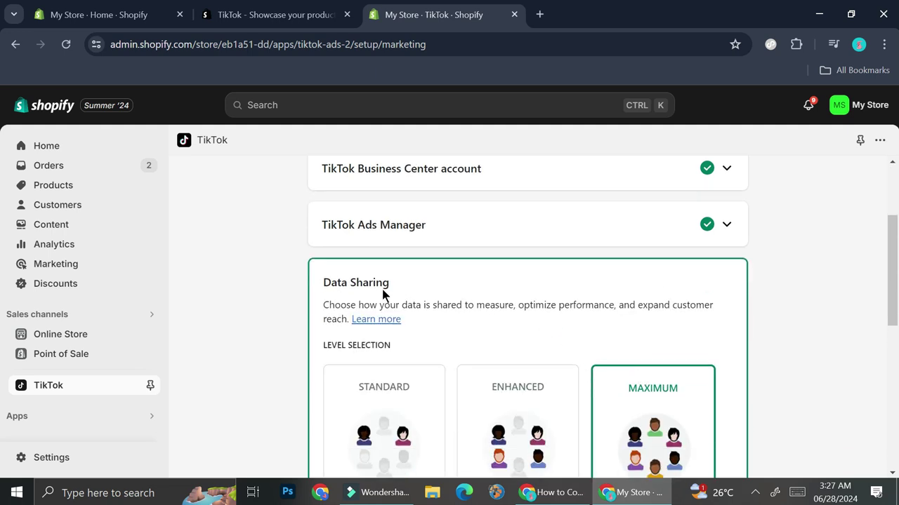
{"action": "scroll", "coordinate": [381, 292], "scroll_direction": "down", "scroll_amount": 2}
{"action": "scroll", "coordinate": [383, 290], "scroll_direction": "up", "scroll_amount": 1}
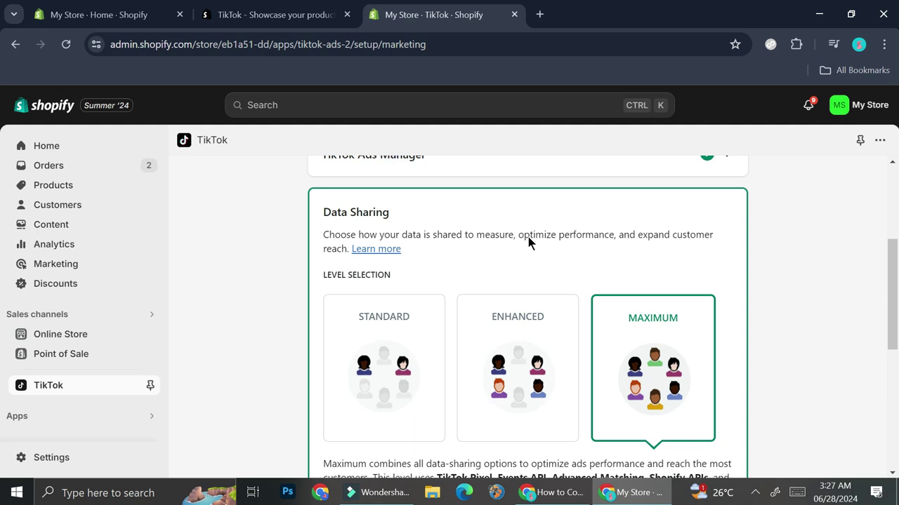
{"action": "scroll", "coordinate": [442, 327], "scroll_direction": "down", "scroll_amount": 1}
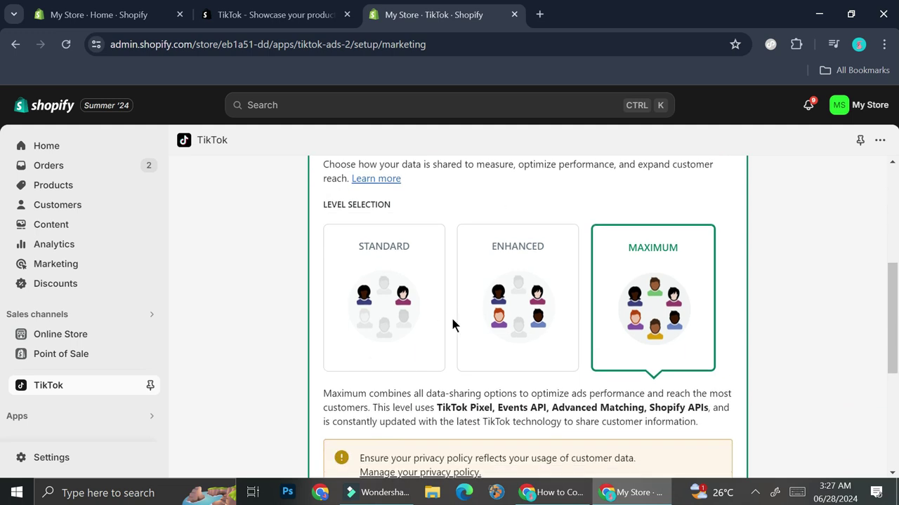
{"action": "left_click", "coordinate": [373, 296]}
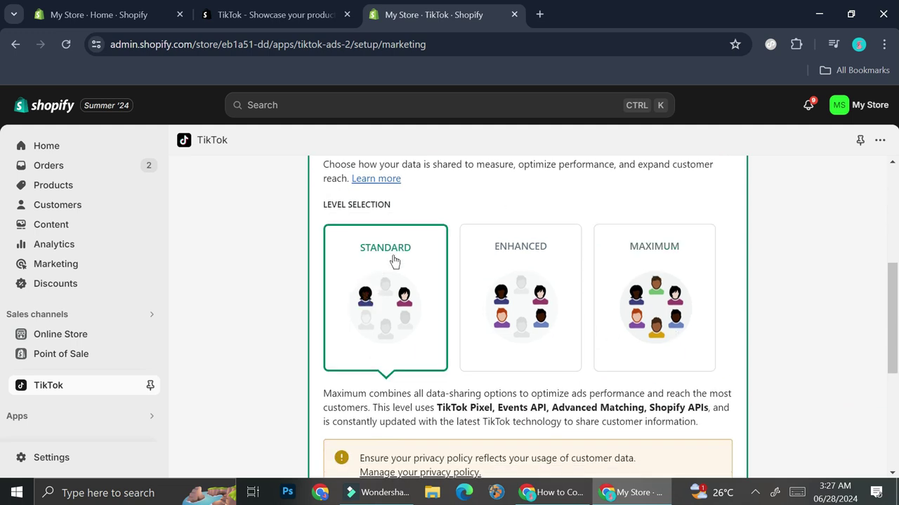
{"action": "scroll", "coordinate": [393, 260], "scroll_direction": "down", "scroll_amount": 2}
{"action": "scroll", "coordinate": [406, 259], "scroll_direction": "up", "scroll_amount": 1}
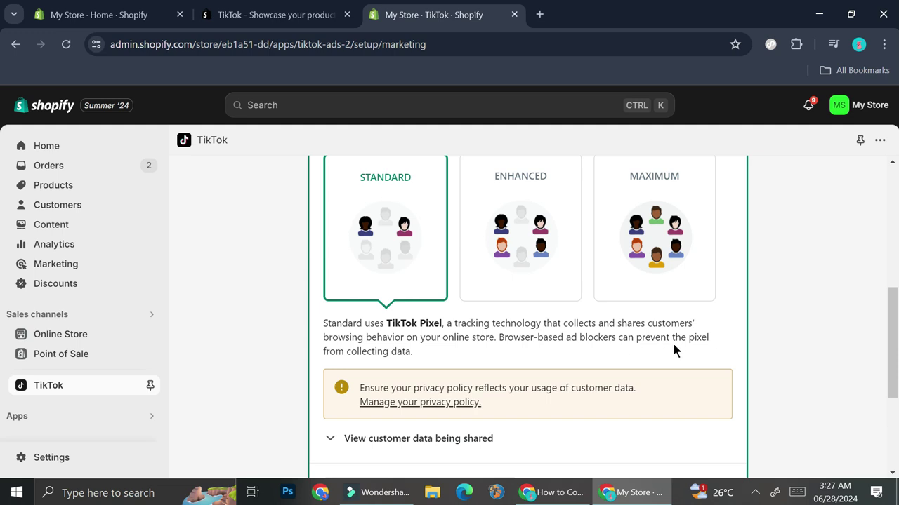
{"action": "scroll", "coordinate": [408, 435], "scroll_direction": "down", "scroll_amount": 2}
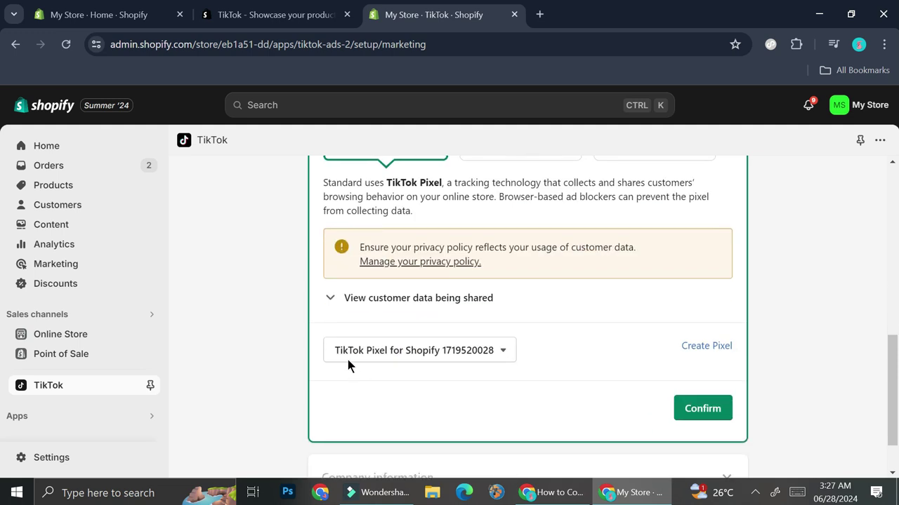
{"action": "left_click", "coordinate": [330, 297]}
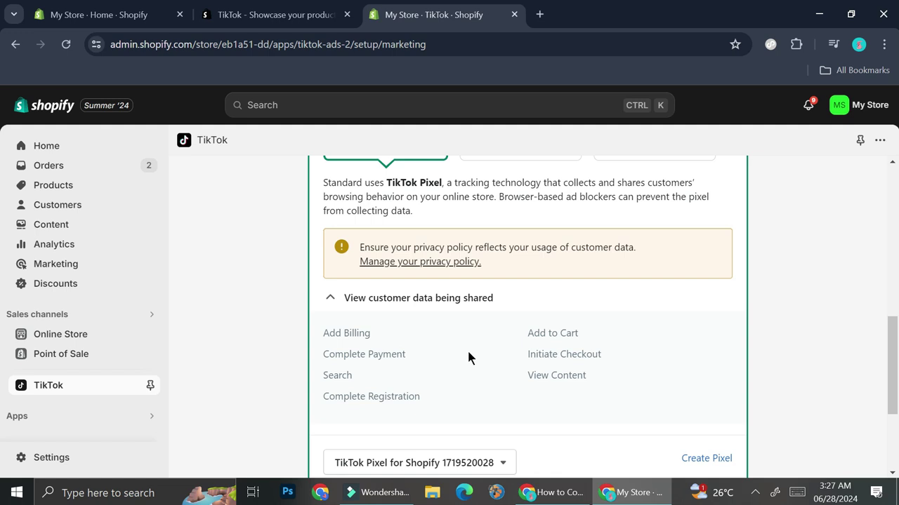
Switch to Enhanced data sharing: TikTok Pixel, Events API and Advanced Matching
{"action": "scroll", "coordinate": [468, 354], "scroll_direction": "up", "scroll_amount": 1}
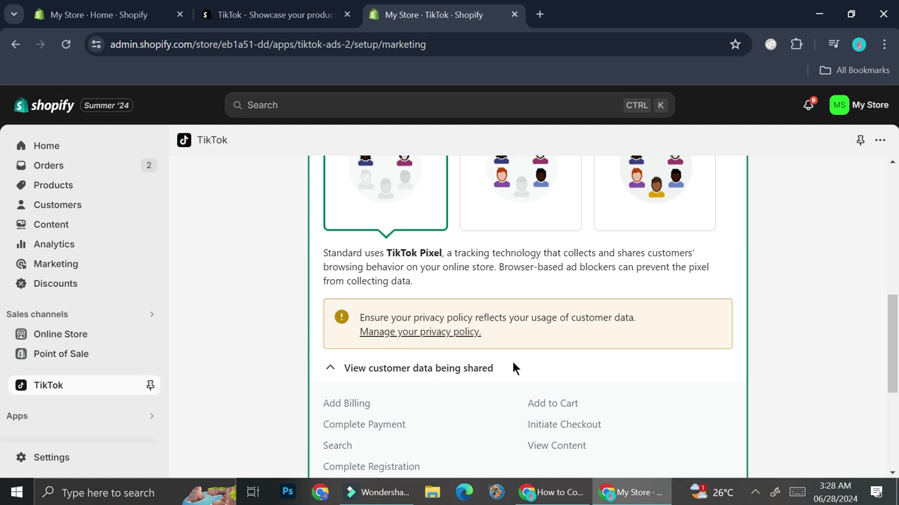
{"action": "scroll", "coordinate": [494, 239], "scroll_direction": "up", "scroll_amount": 2}
{"action": "left_click", "coordinate": [497, 292]}
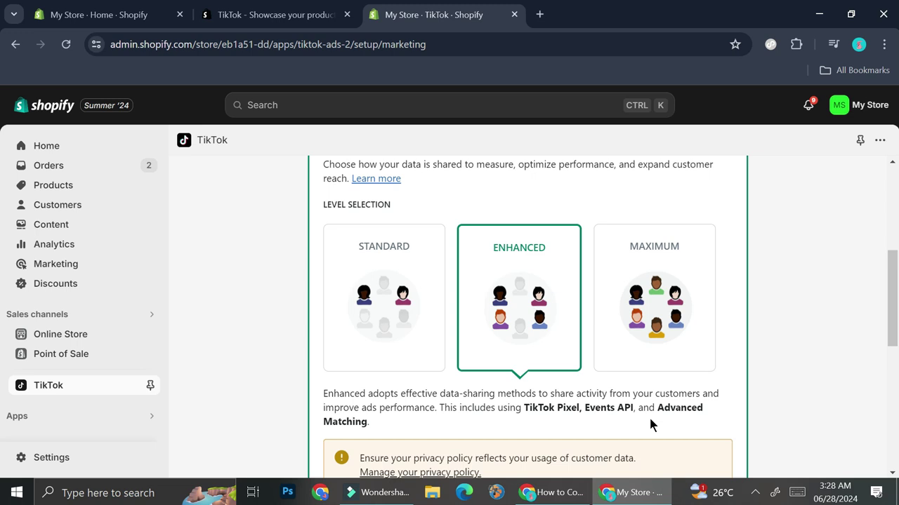
{"action": "scroll", "coordinate": [456, 372], "scroll_direction": "down", "scroll_amount": 3}
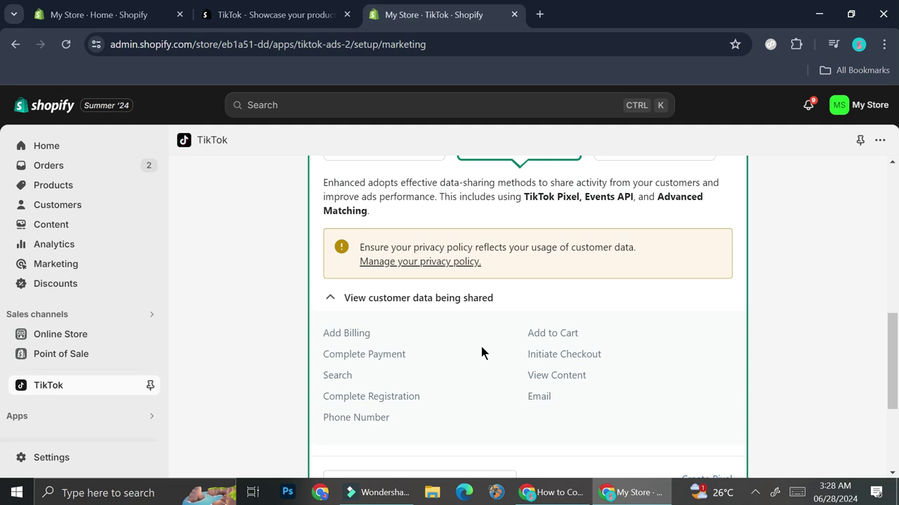
{"action": "scroll", "coordinate": [481, 351], "scroll_direction": "up", "scroll_amount": 2}
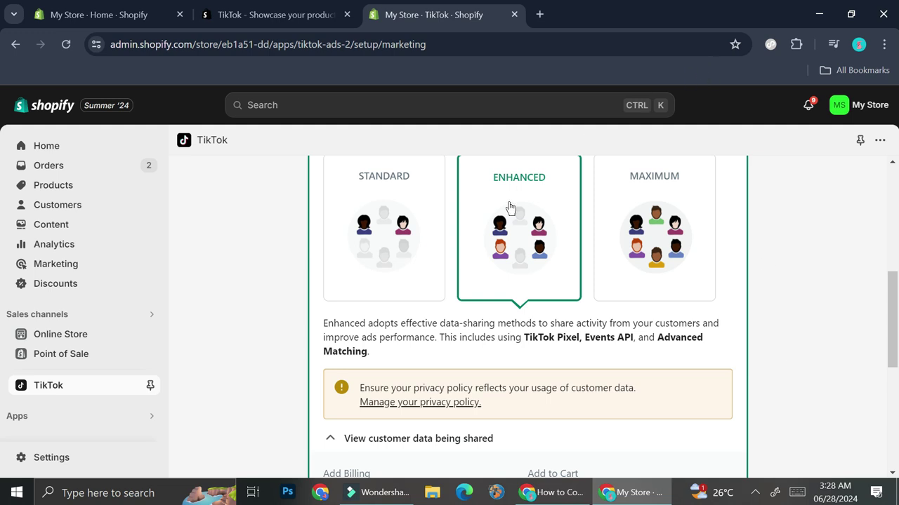
Select the Maximum data sharing level and review the extra shared data, including Shopify APIs
{"action": "left_click", "coordinate": [628, 236]}
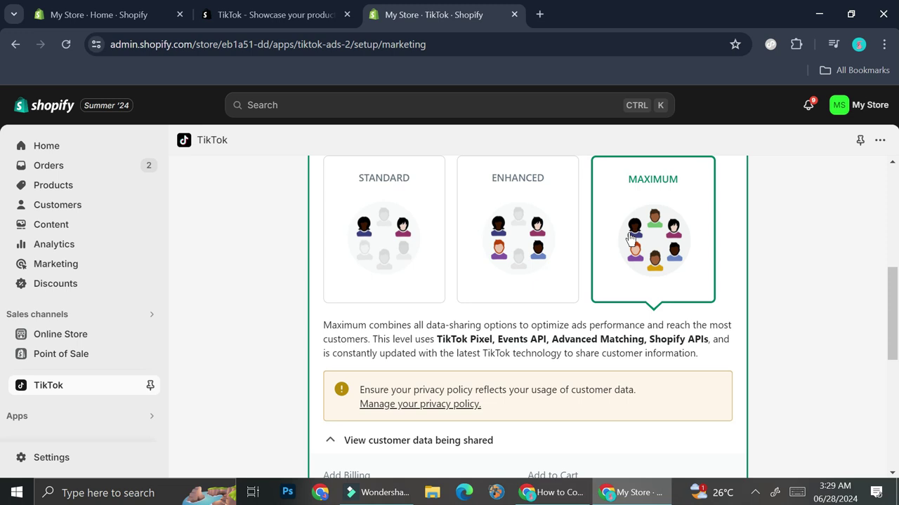
{"action": "scroll", "coordinate": [533, 295], "scroll_direction": "down", "scroll_amount": 1}
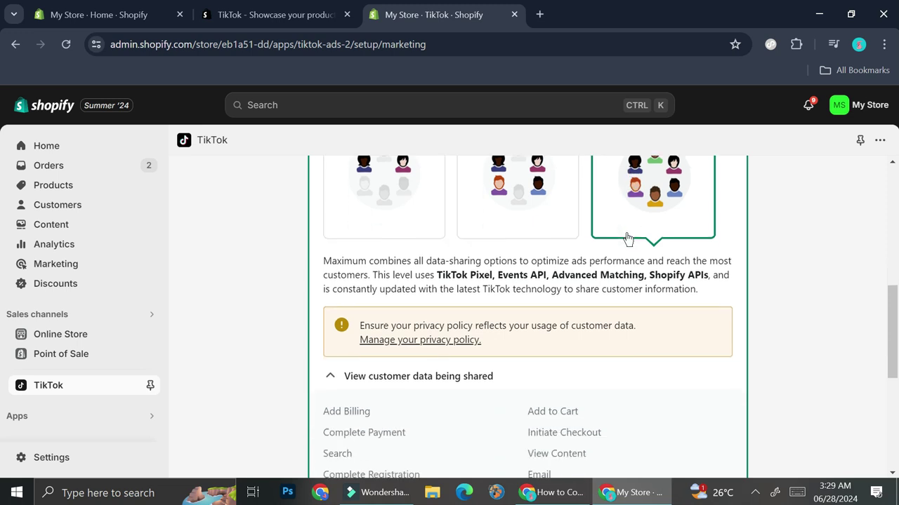
{"action": "scroll", "coordinate": [449, 362], "scroll_direction": "down", "scroll_amount": 1}
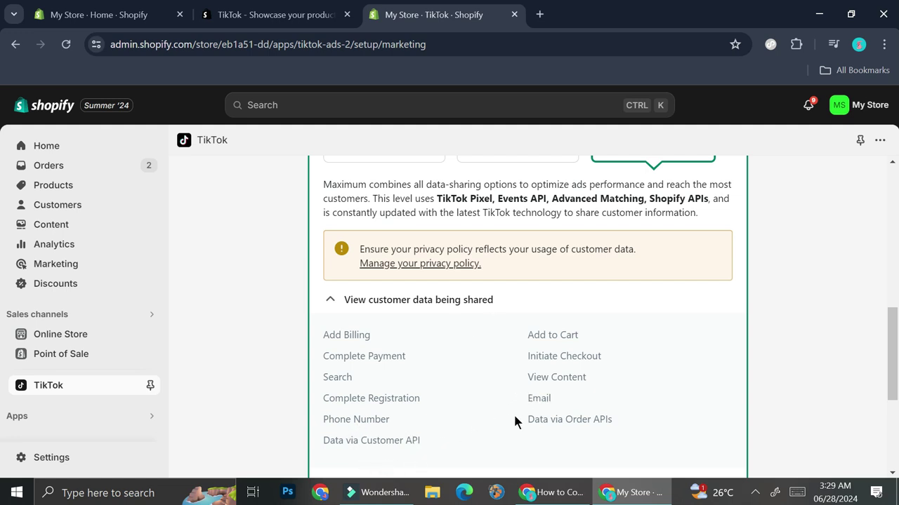
{"action": "scroll", "coordinate": [515, 417], "scroll_direction": "down", "scroll_amount": 2}
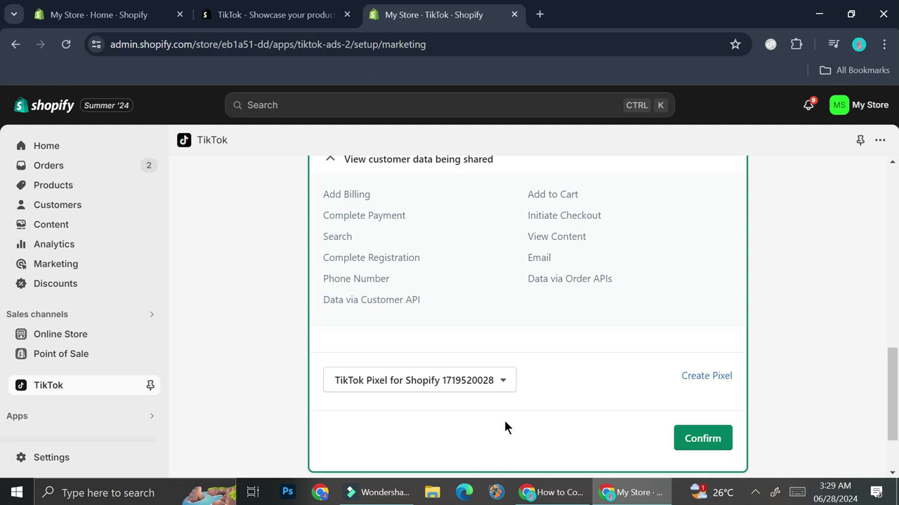
{"action": "scroll", "coordinate": [503, 417], "scroll_direction": "up", "scroll_amount": 1}
{"action": "scroll", "coordinate": [532, 399], "scroll_direction": "up", "scroll_amount": 2}
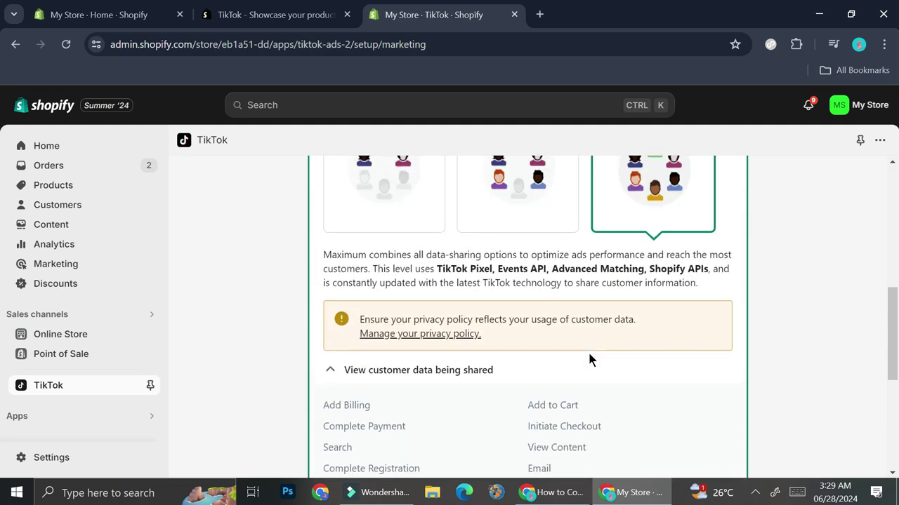
{"action": "scroll", "coordinate": [588, 355], "scroll_direction": "up", "scroll_amount": 1}
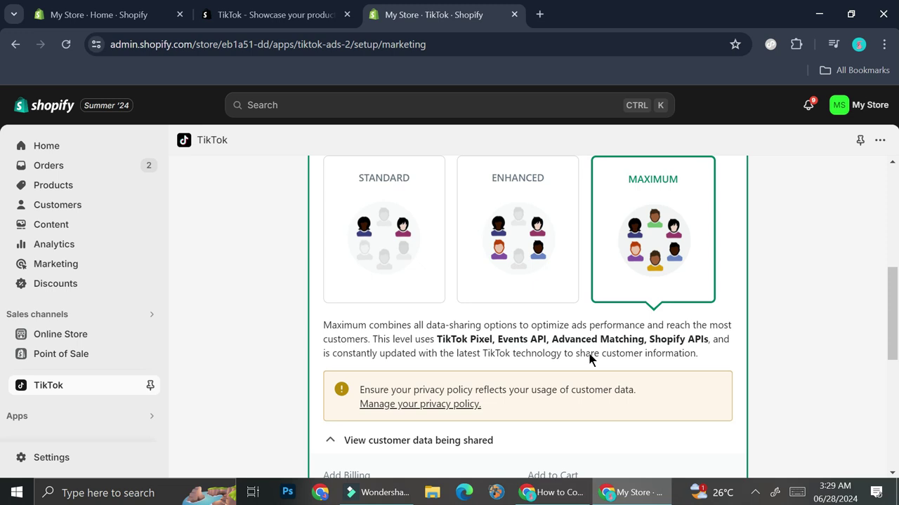
{"action": "scroll", "coordinate": [590, 358], "scroll_direction": "up", "scroll_amount": 3}
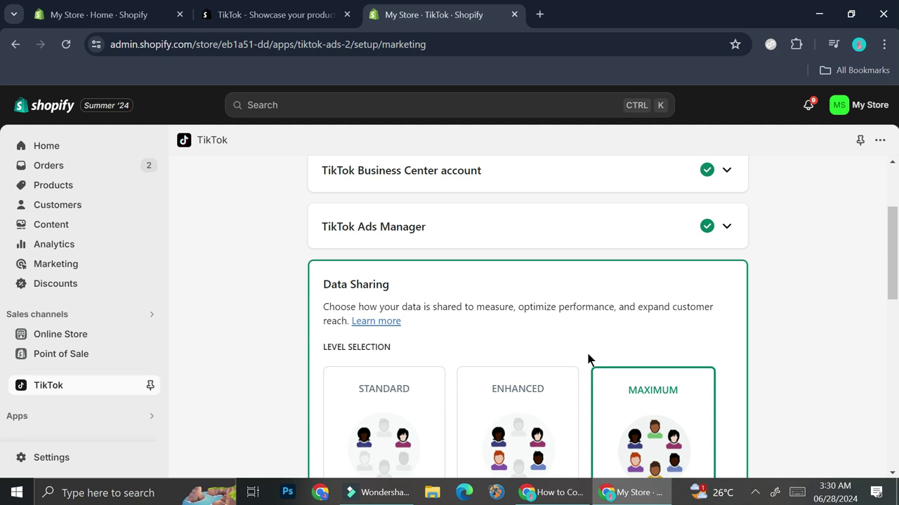
{"action": "scroll", "coordinate": [596, 334], "scroll_direction": "down", "scroll_amount": 1}
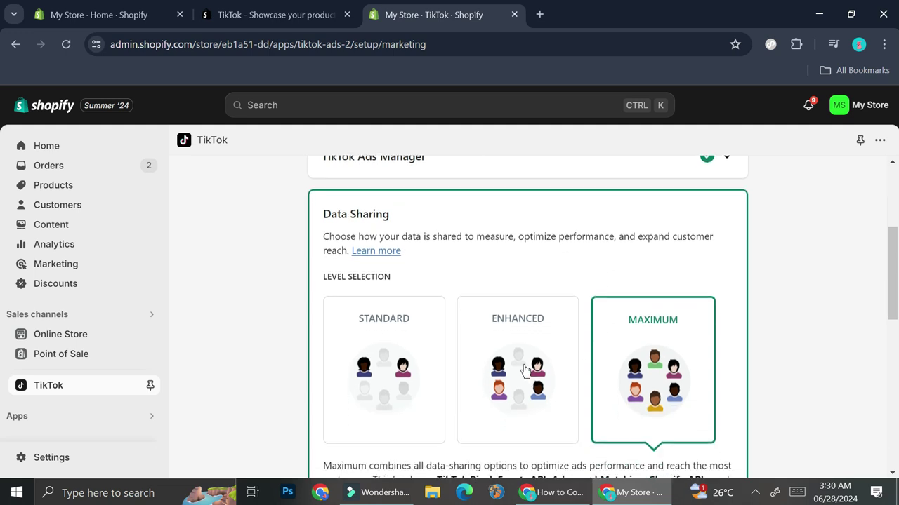
{"action": "left_click", "coordinate": [525, 369]}
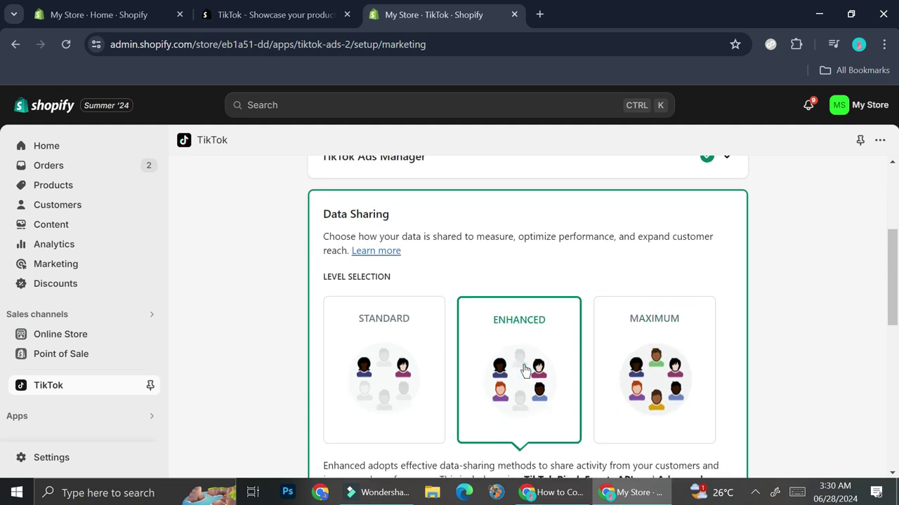
{"action": "scroll", "coordinate": [525, 370], "scroll_direction": "down", "scroll_amount": 2}
{"action": "scroll", "coordinate": [567, 295], "scroll_direction": "up", "scroll_amount": 1}
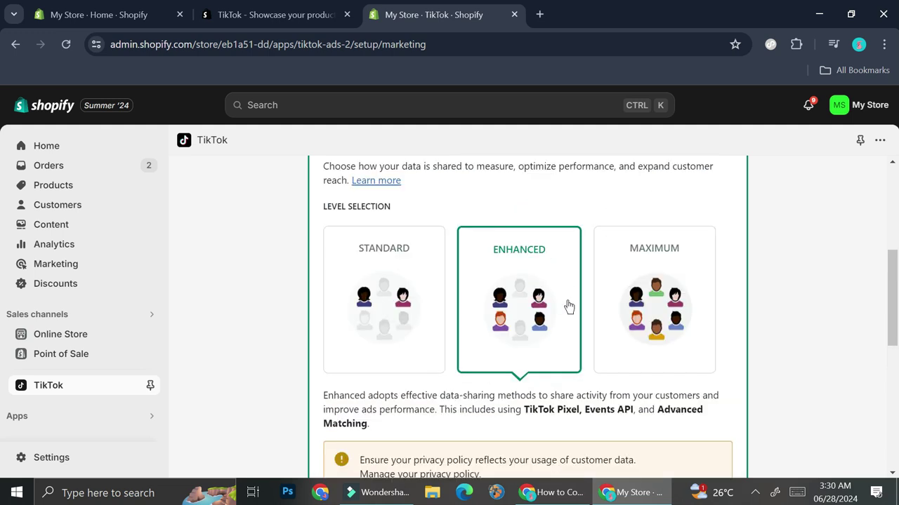
{"action": "scroll", "coordinate": [553, 331], "scroll_direction": "down", "scroll_amount": 3}
{"action": "scroll", "coordinate": [555, 331], "scroll_direction": "down", "scroll_amount": 3}
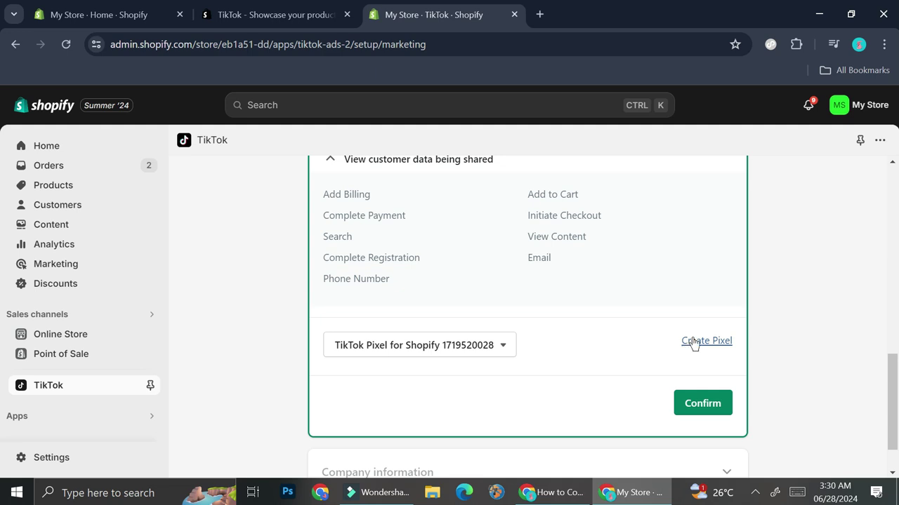
Confirm the data sharing level and begin Company information, reviewing the business address and province
{"action": "left_click", "coordinate": [677, 403]}
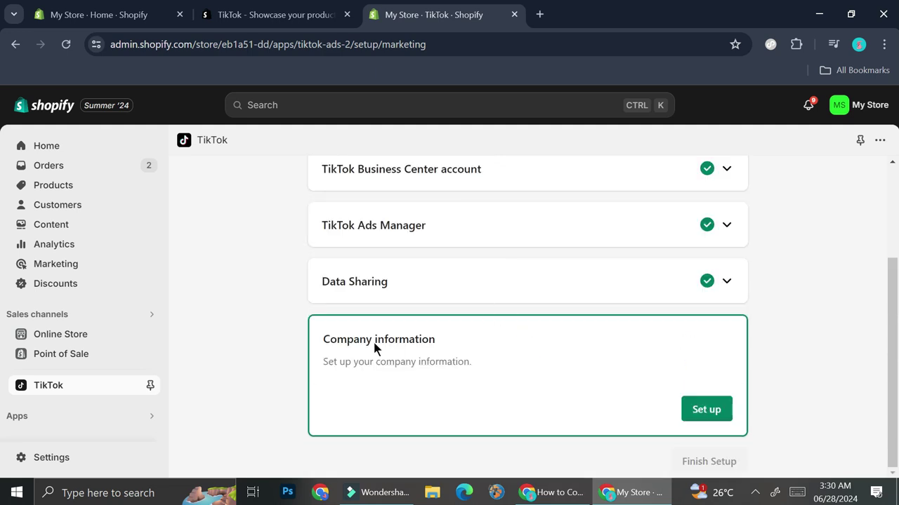
{"action": "left_click", "coordinate": [710, 413]}
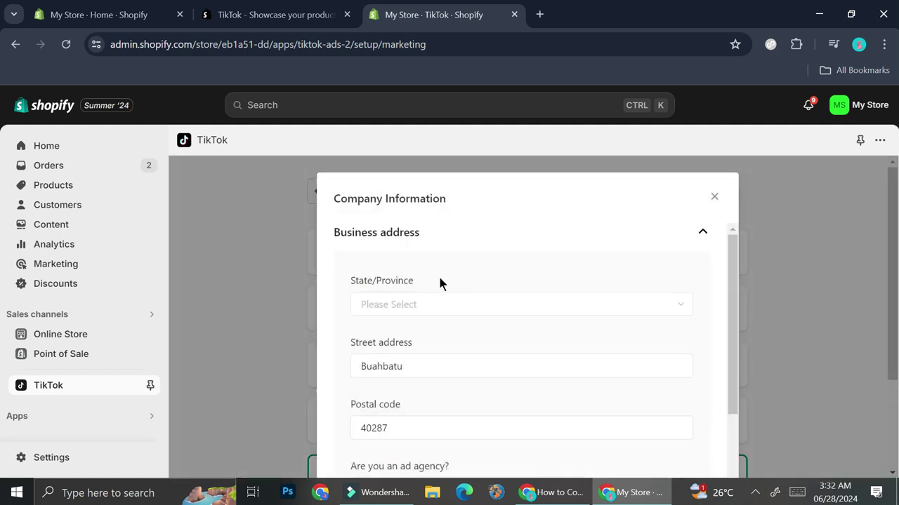
{"action": "left_click", "coordinate": [401, 302]}
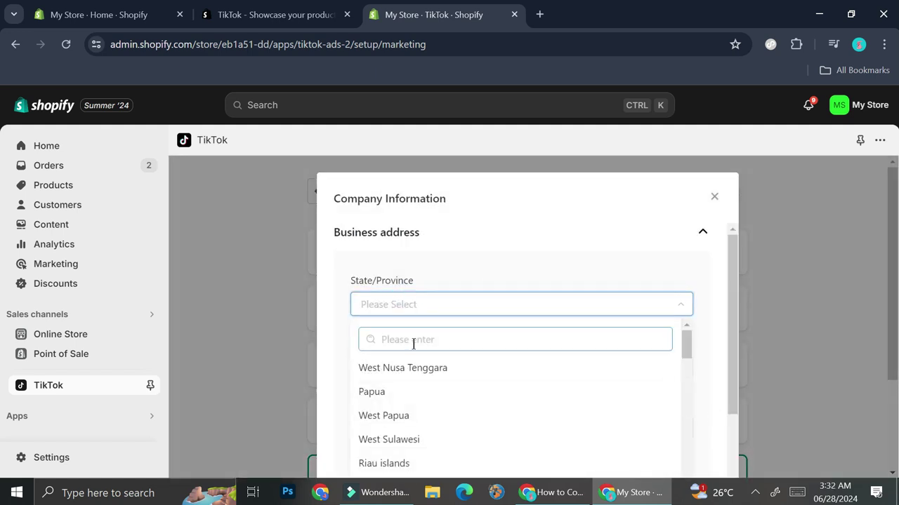
{"action": "left_click", "coordinate": [502, 239]}
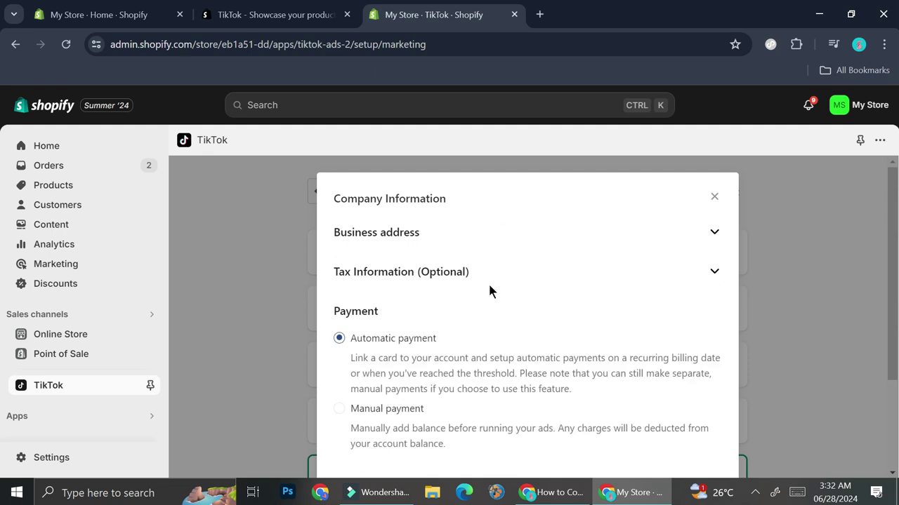
{"action": "left_click", "coordinate": [676, 238]}
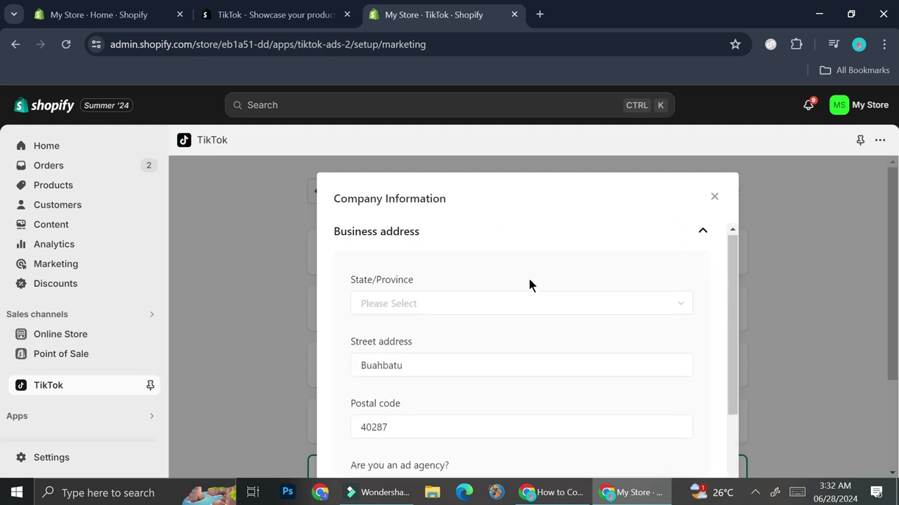
Review the remaining company fields and optional tax information, then submit the Company information form
{"action": "scroll", "coordinate": [531, 276], "scroll_direction": "down", "scroll_amount": 3}
{"action": "scroll", "coordinate": [531, 281], "scroll_direction": "down", "scroll_amount": 2}
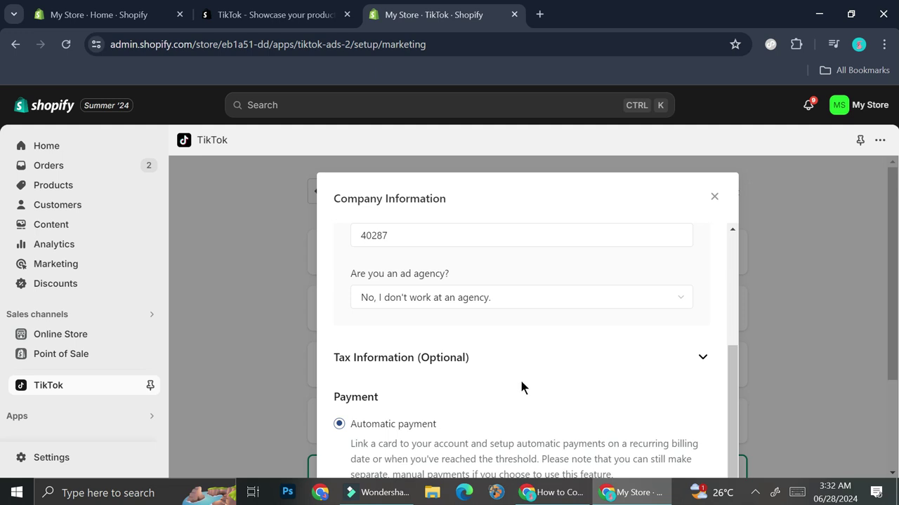
{"action": "scroll", "coordinate": [521, 379], "scroll_direction": "down", "scroll_amount": 2}
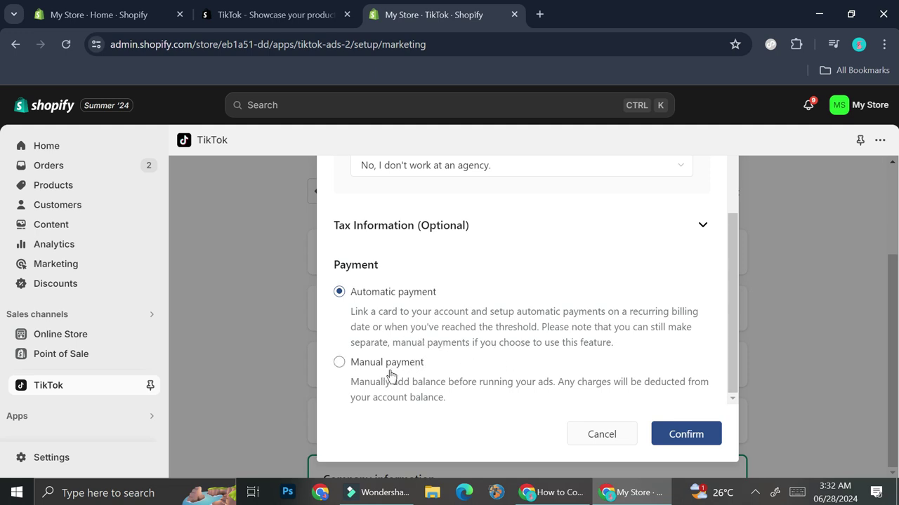
{"action": "left_click", "coordinate": [703, 226]}
{"action": "left_click", "coordinate": [704, 227]}
{"action": "scroll", "coordinate": [583, 376], "scroll_direction": "up", "scroll_amount": 1}
{"action": "scroll", "coordinate": [583, 376], "scroll_direction": "up", "scroll_amount": 5}
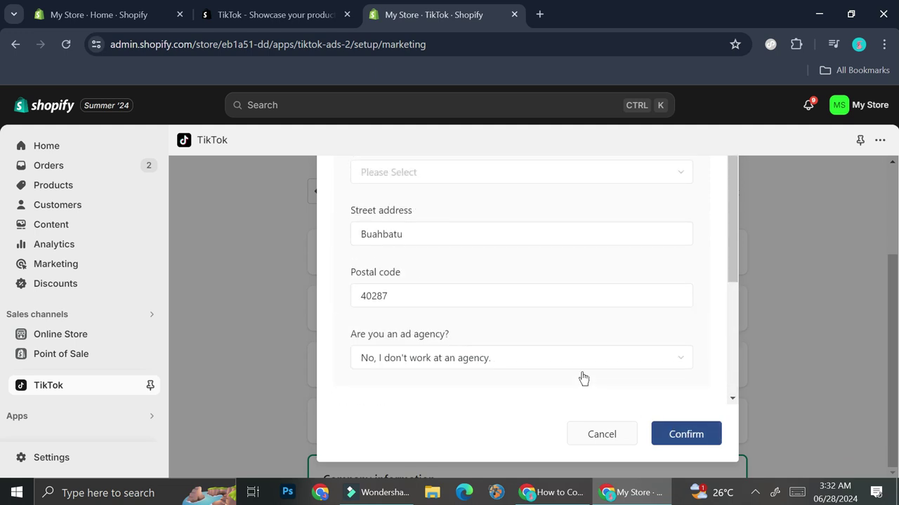
{"action": "key", "text": "Escape"}
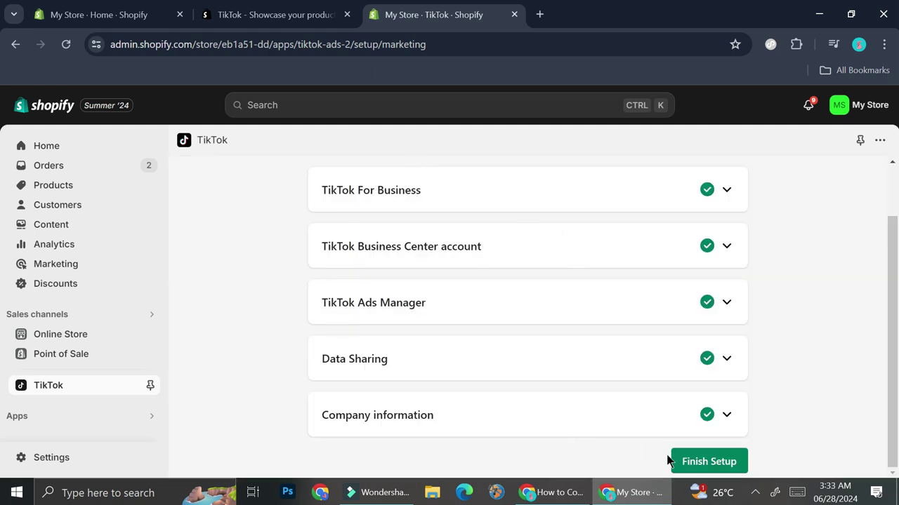
Finish the TikTok channel setup and reopen the TikTok channel's overview and Settings
{"action": "left_click", "coordinate": [743, 462]}
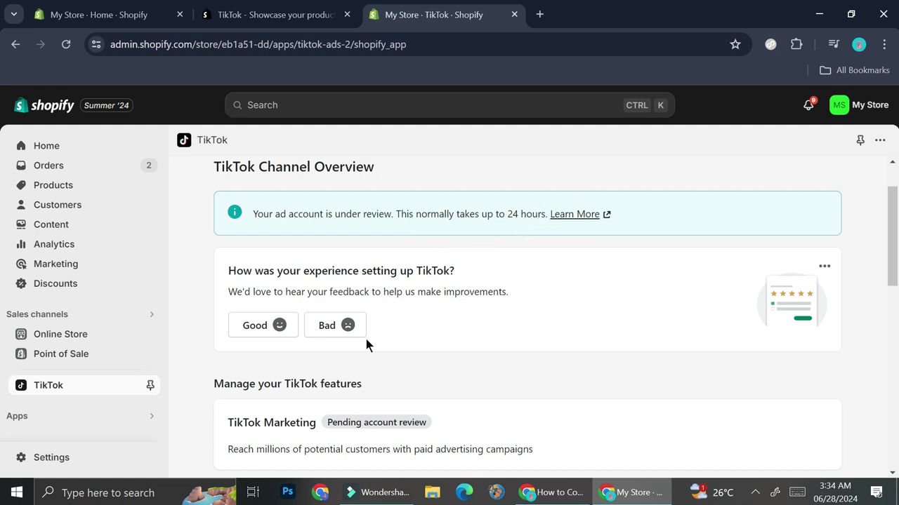
{"action": "left_click", "coordinate": [139, 389]}
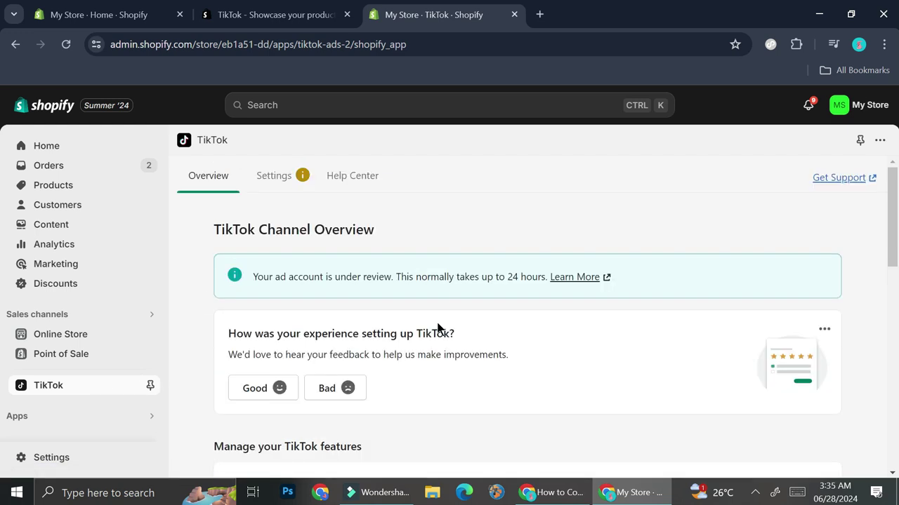
{"action": "left_click", "coordinate": [293, 178]}
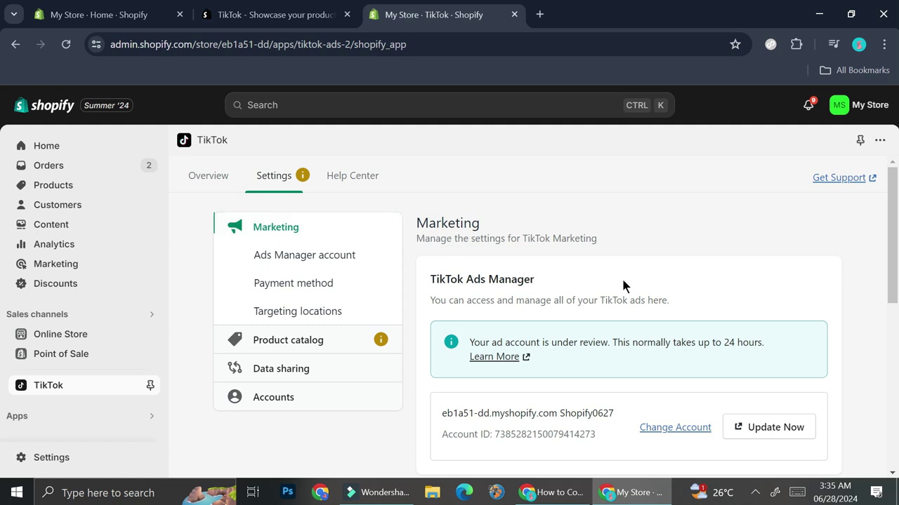
{"action": "scroll", "coordinate": [632, 309], "scroll_direction": "down", "scroll_amount": 5}
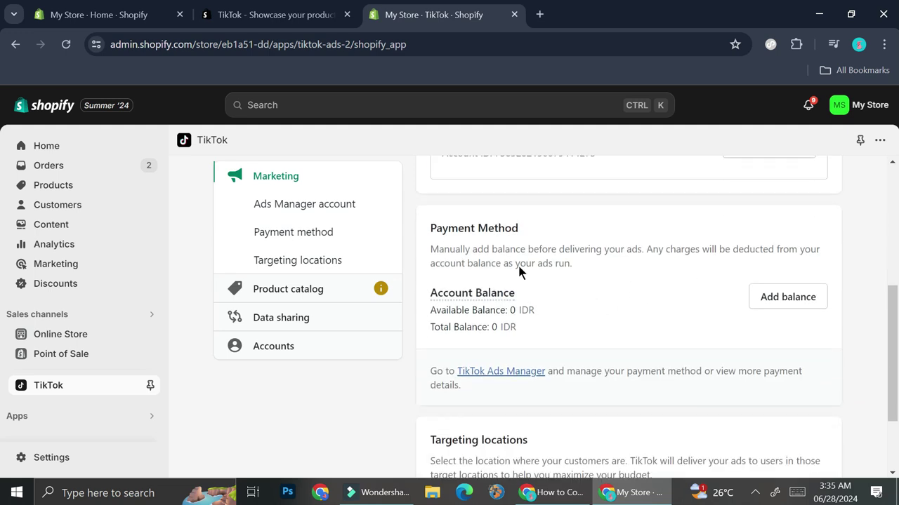
{"action": "scroll", "coordinate": [513, 274], "scroll_direction": "down", "scroll_amount": 2}
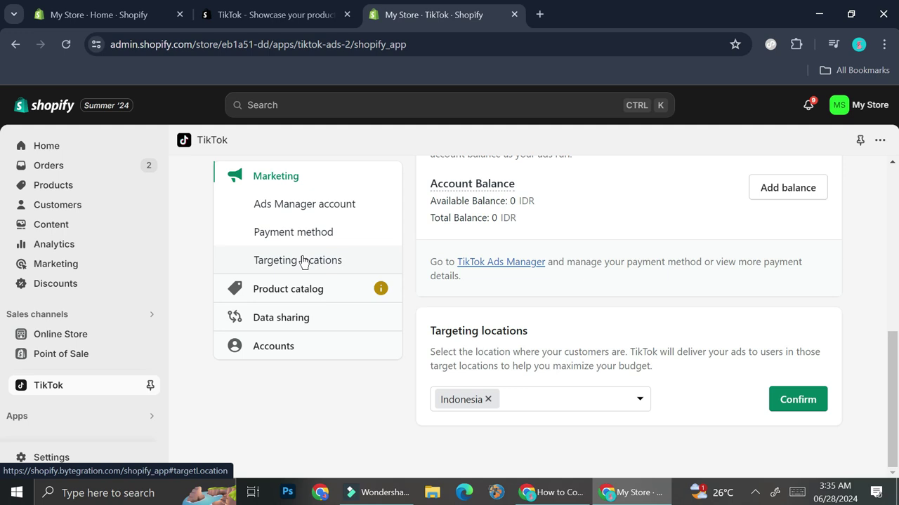
View the Data sharing and Accounts settings listing the connected TikTok For Business and Business Center accounts
{"action": "left_click", "coordinate": [281, 325]}
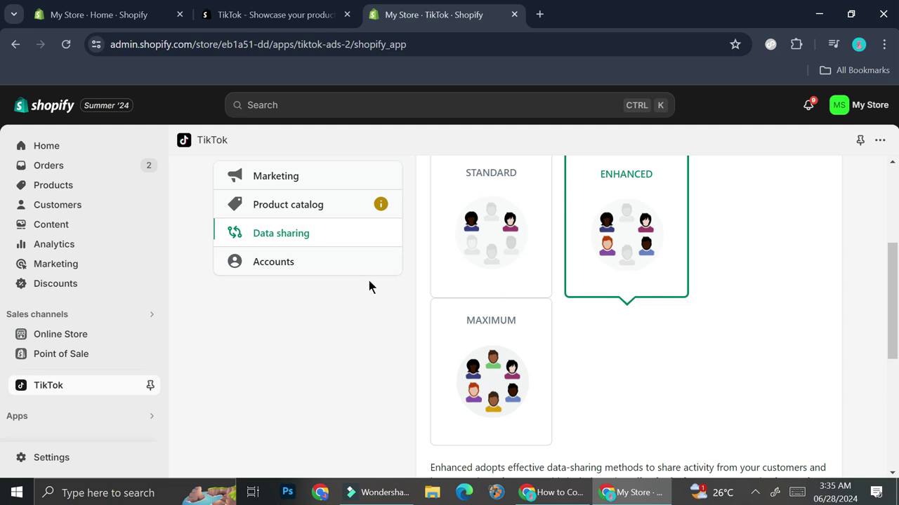
{"action": "left_click", "coordinate": [337, 271]}
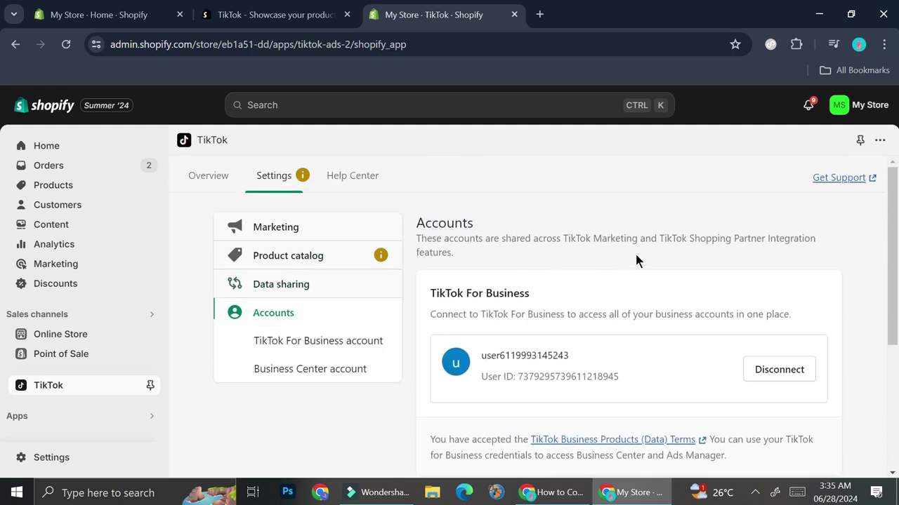
{"action": "scroll", "coordinate": [469, 305], "scroll_direction": "down", "scroll_amount": 2}
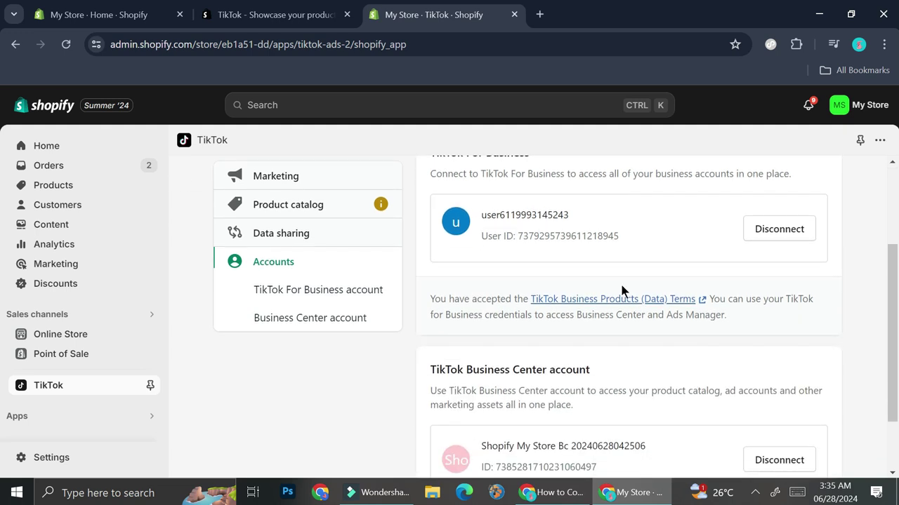
{"action": "scroll", "coordinate": [706, 278], "scroll_direction": "down", "scroll_amount": 1}
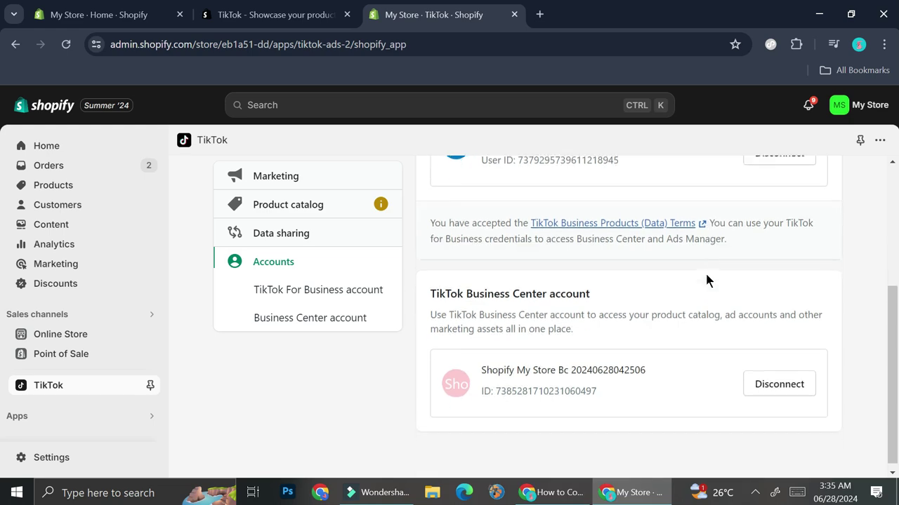